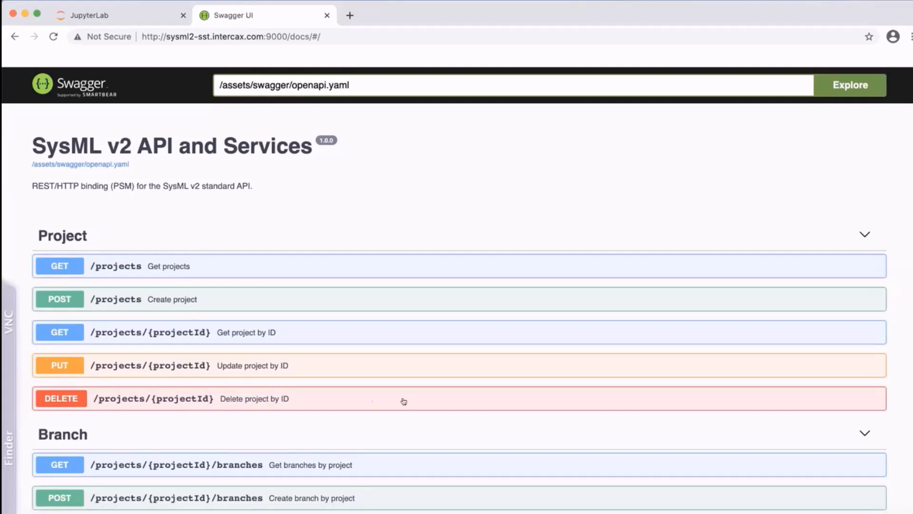
Display the default SysML2 server address in the Turbofan worksheet
left_click(726, 497)
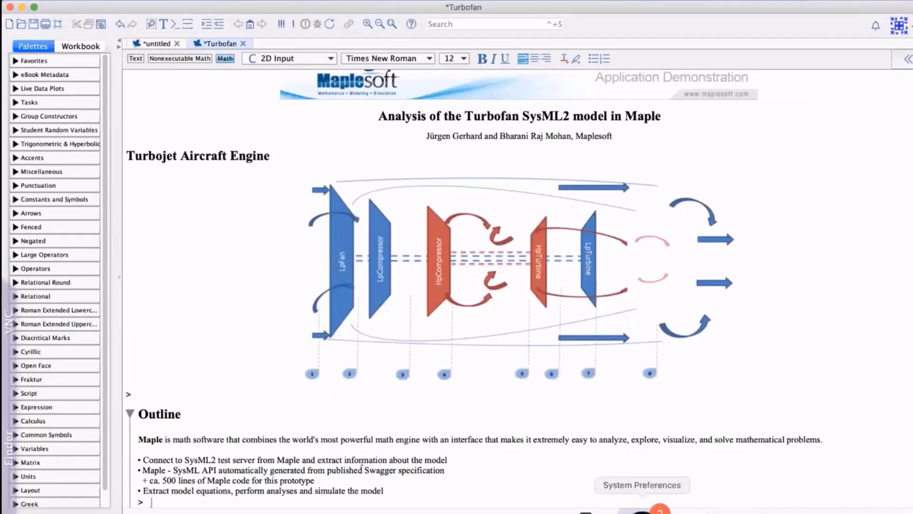
scroll(218, 173, "down", 5)
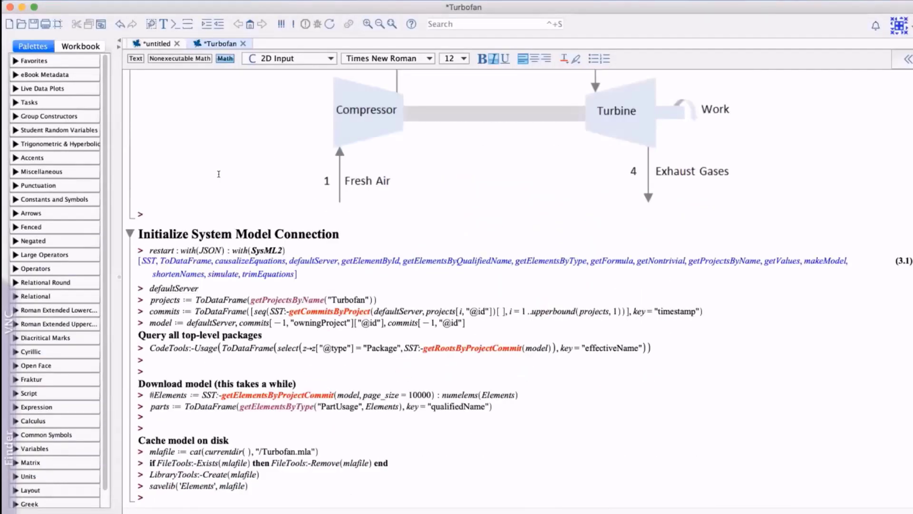
key("Return")
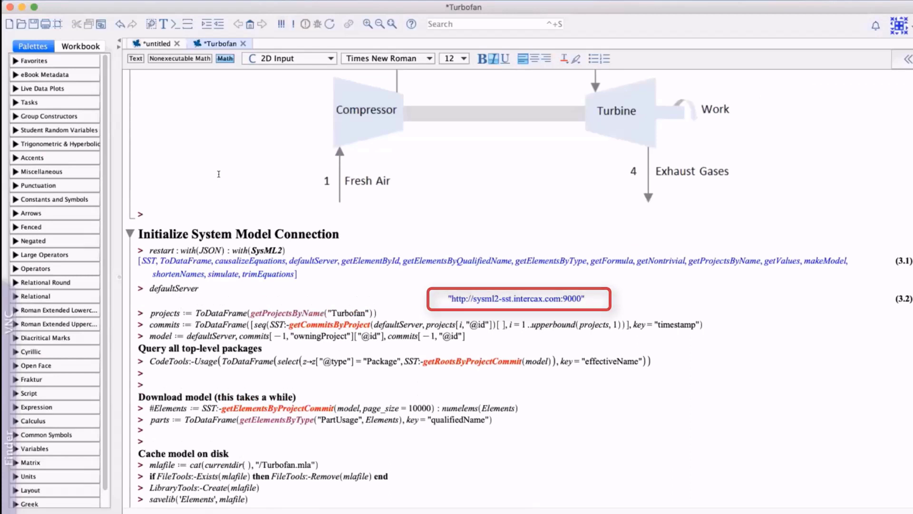
Query the server with blank credentials, listing eight Turbofan_Model projects, and highlight the Turbofan name
key("Return")
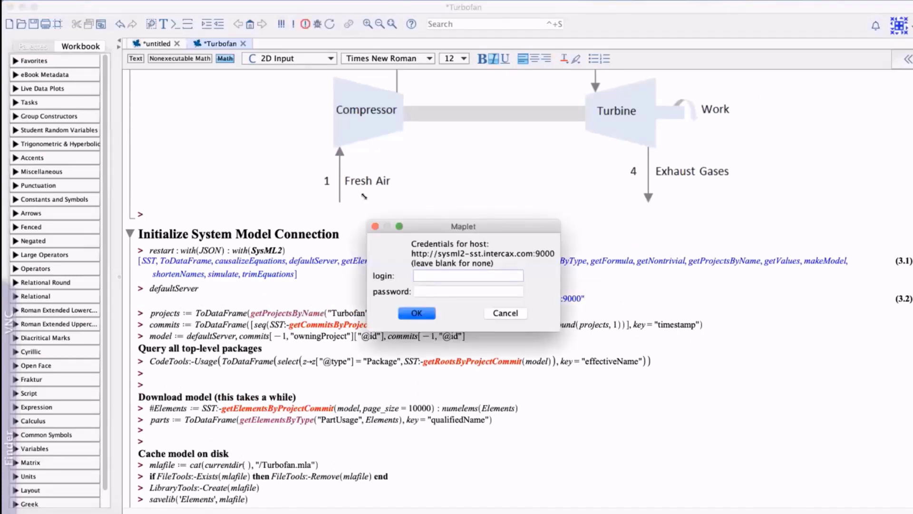
left_click(422, 310)
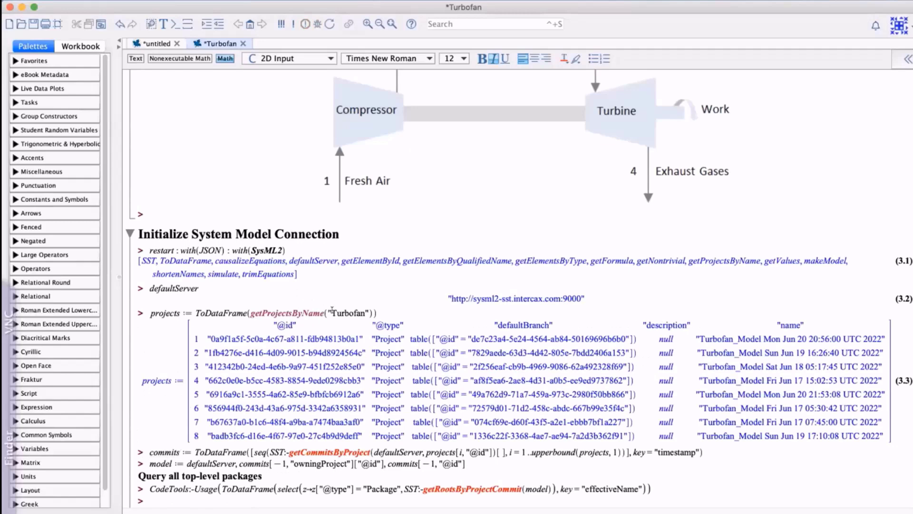
left_click_drag(331, 313, 356, 313)
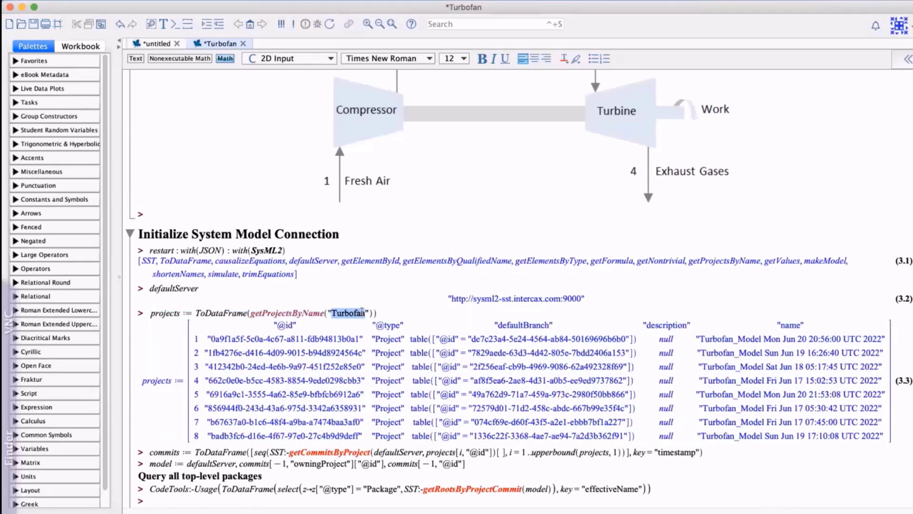
double_click(343, 338)
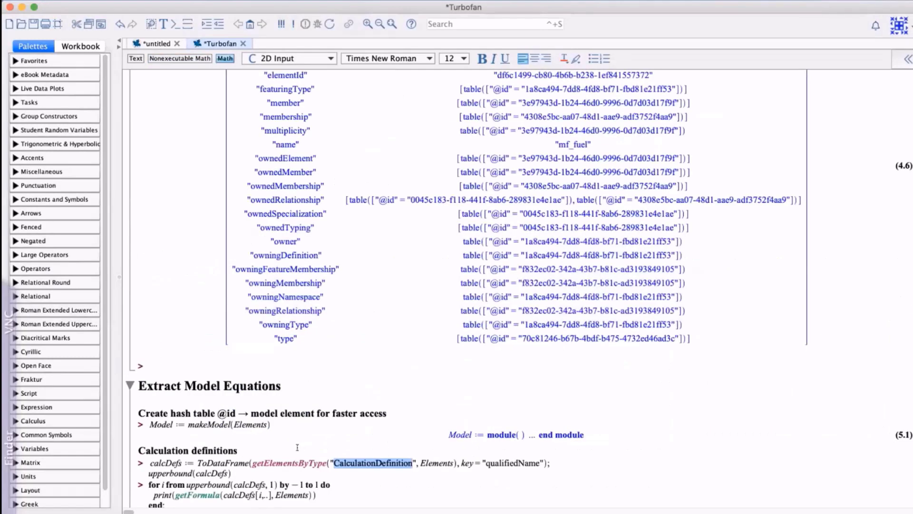
List the model's calculation definitions and print each one's formula
left_click(296, 457)
key("Return")
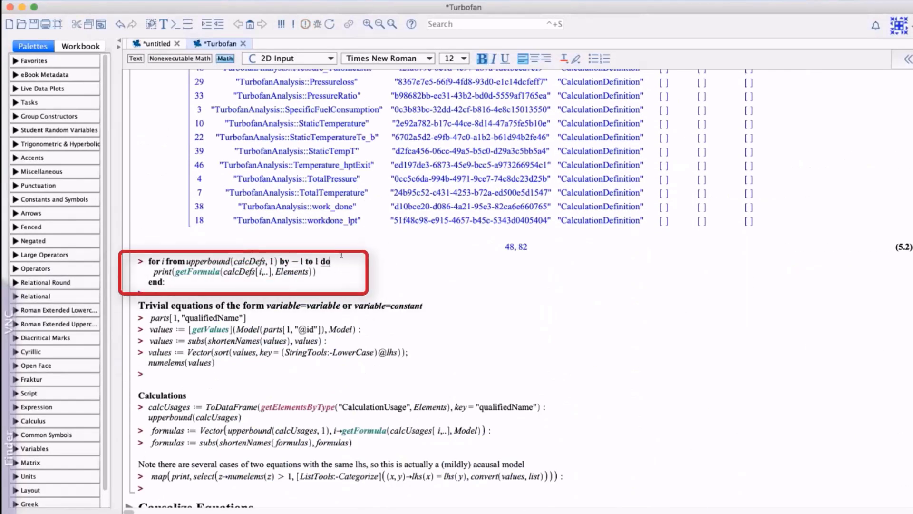
key("Return")
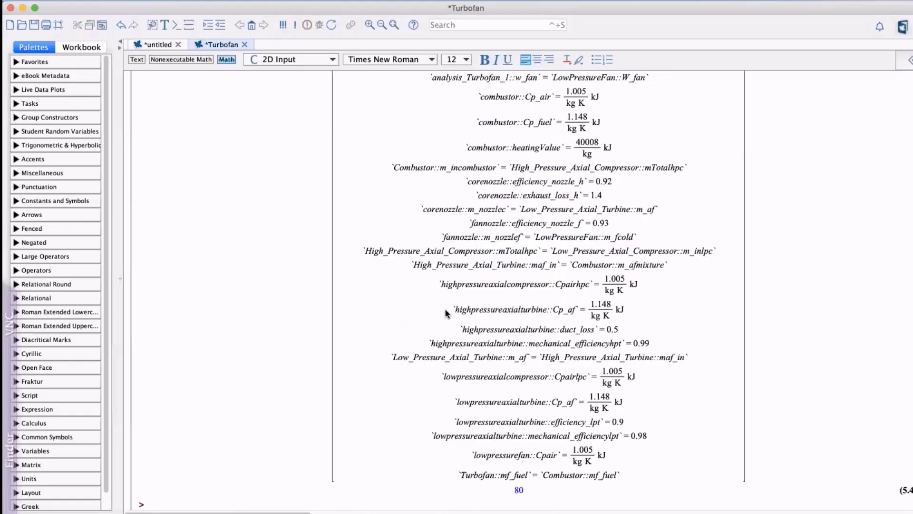
Highlight the kJ unit in the Cpairhpc value's kJ/(kg K) output
left_click(648, 306)
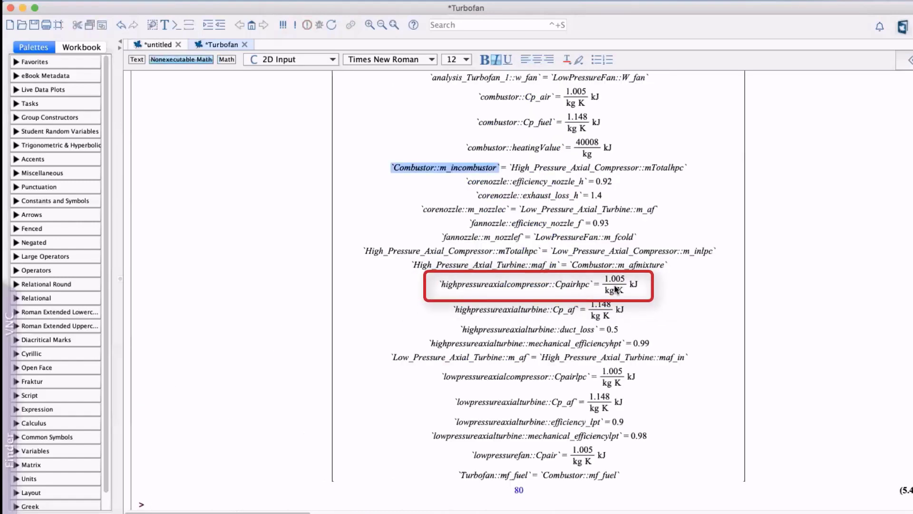
left_click(616, 289)
double_click(637, 285)
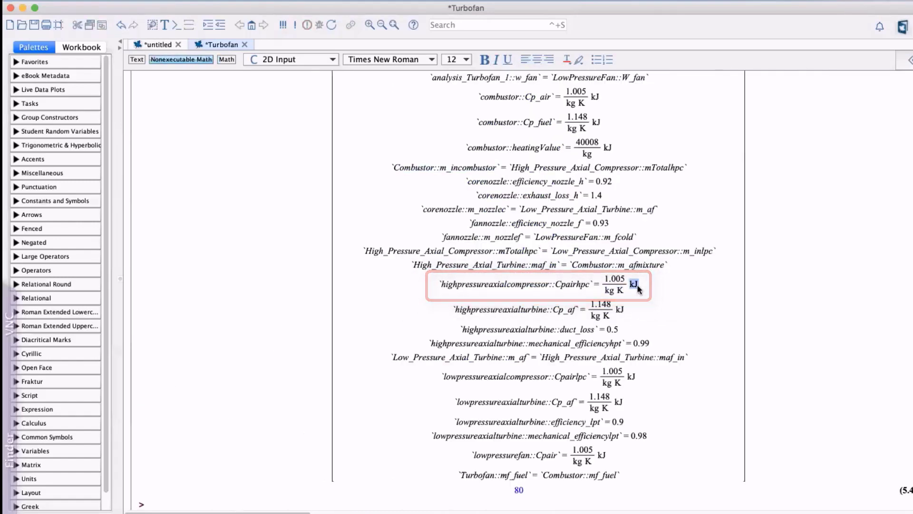
scroll(476, 286, "down", 10)
left_click(383, 262)
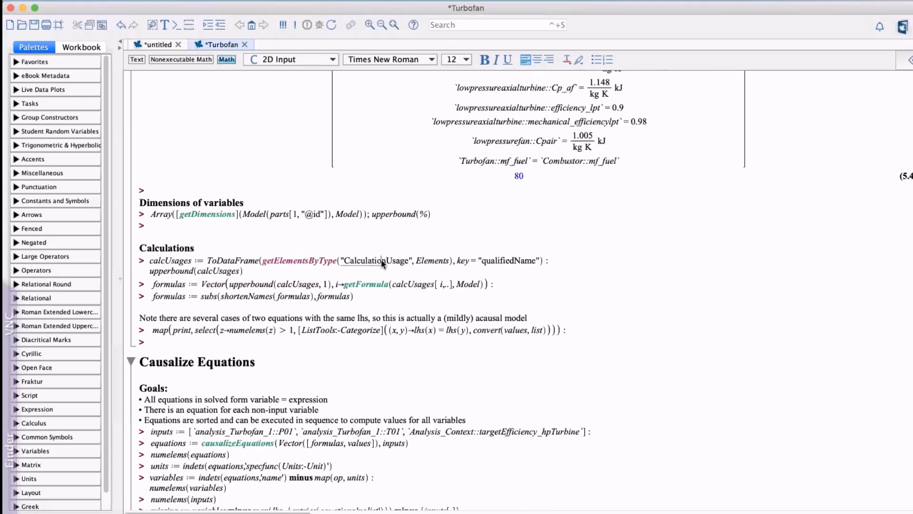
Count the calculation usages (59, 118) and extract their simplified formulas
key("Return")
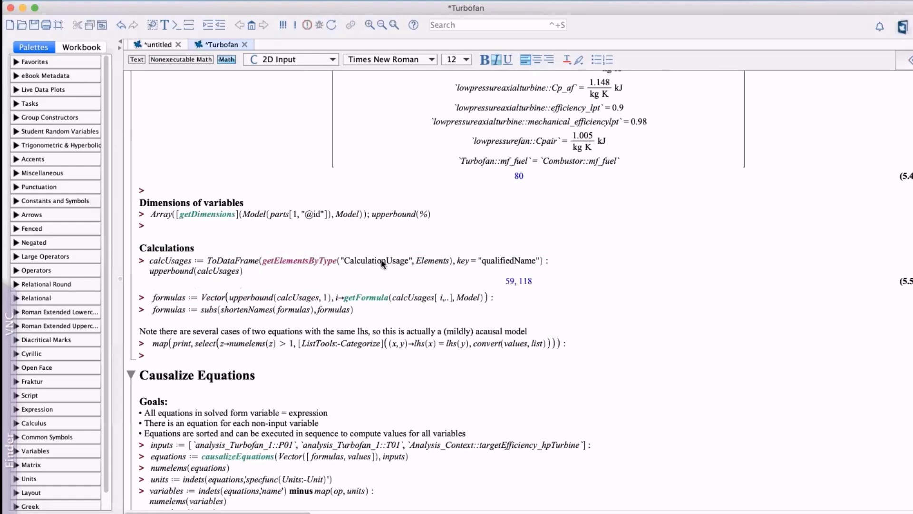
key("Return")
key("Return")
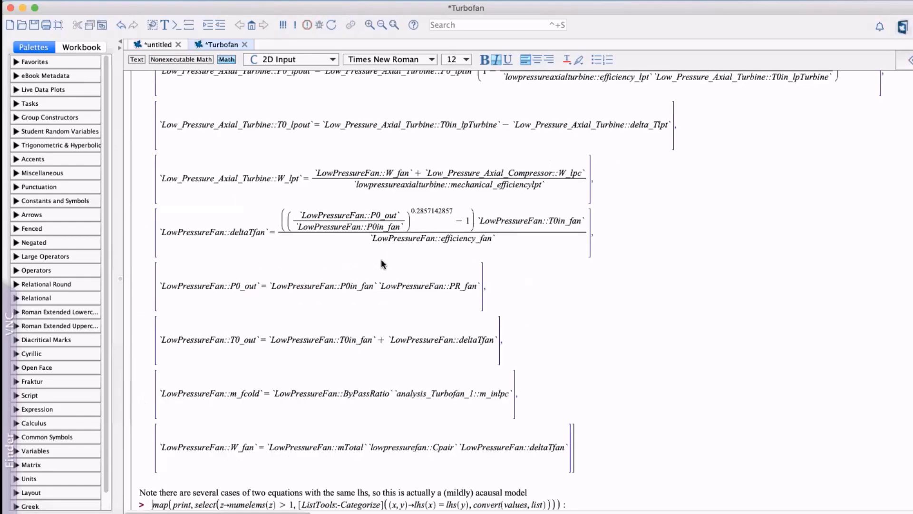
scroll(548, 306, "up", 4)
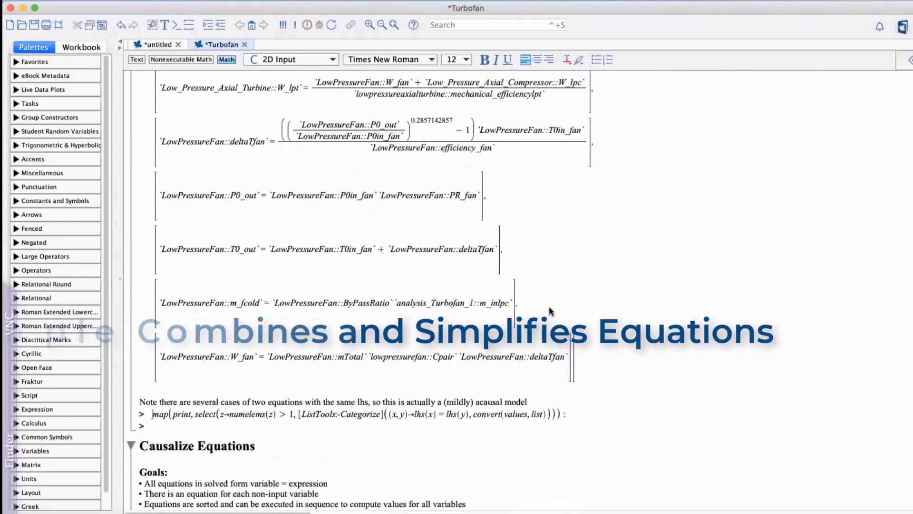
scroll(549, 306, "down", 5)
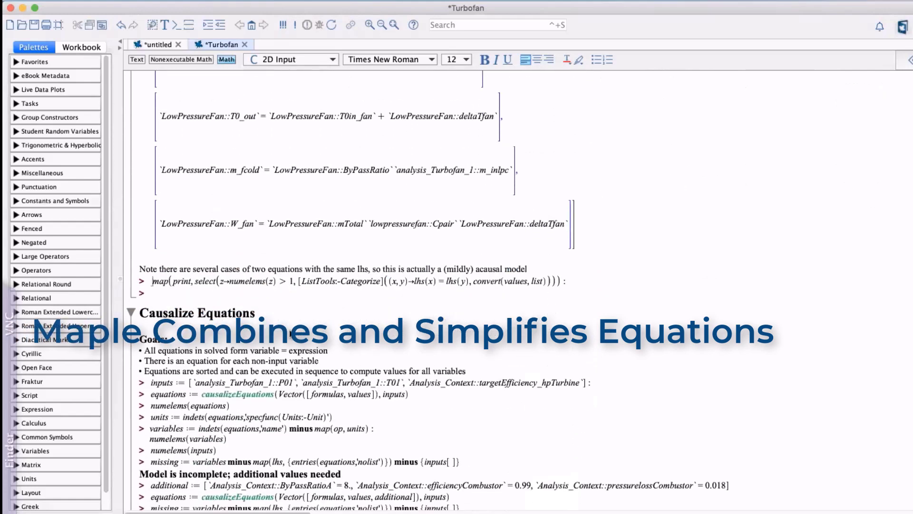
Print the equations that share the same left-hand side
key("Return")
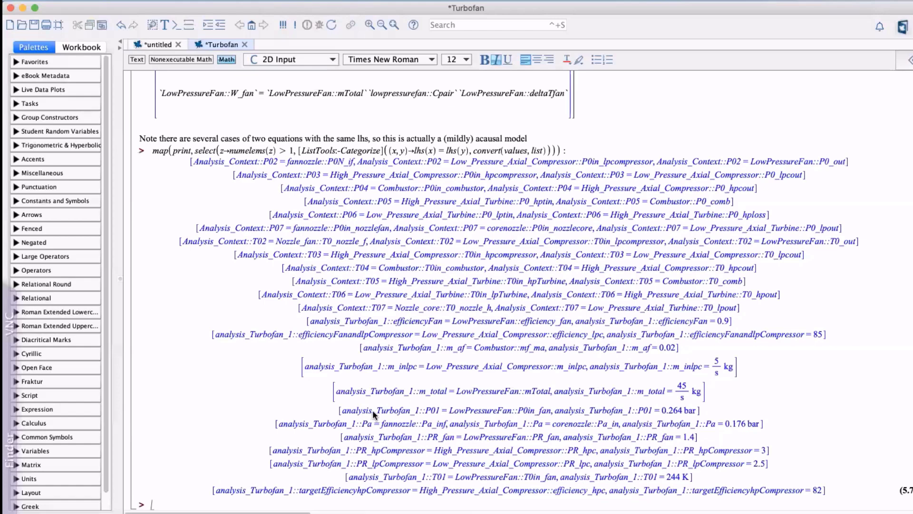
scroll(378, 393, "down", 5)
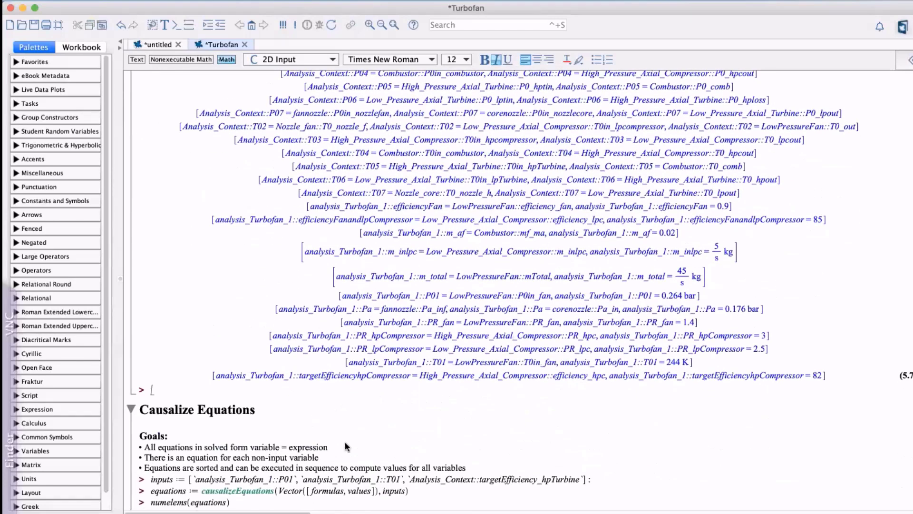
scroll(345, 442, "down", 4)
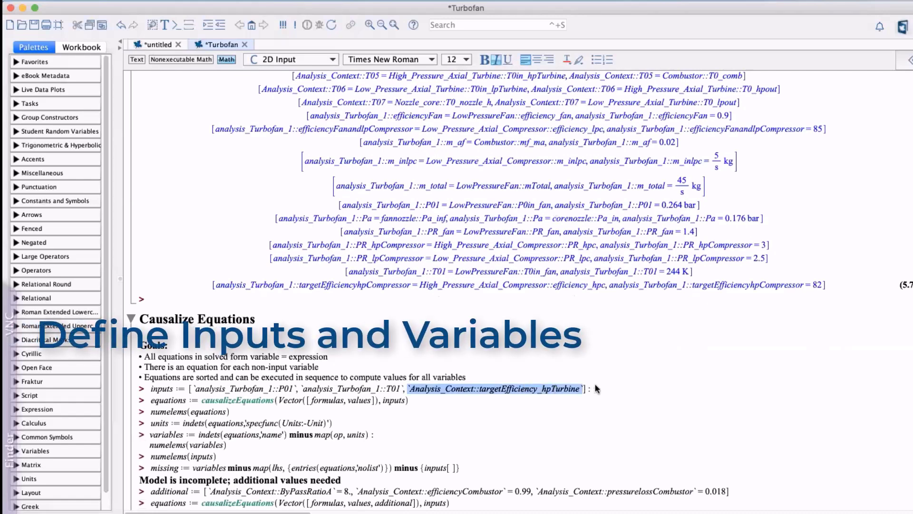
Causalize the formulas into equations, then count them, list their units and count variables
left_click(375, 402)
key("Return")
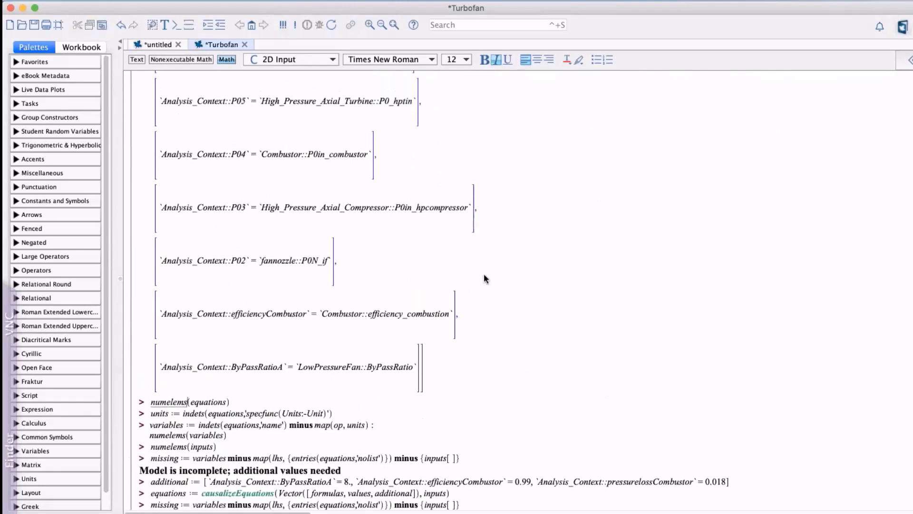
key("Return")
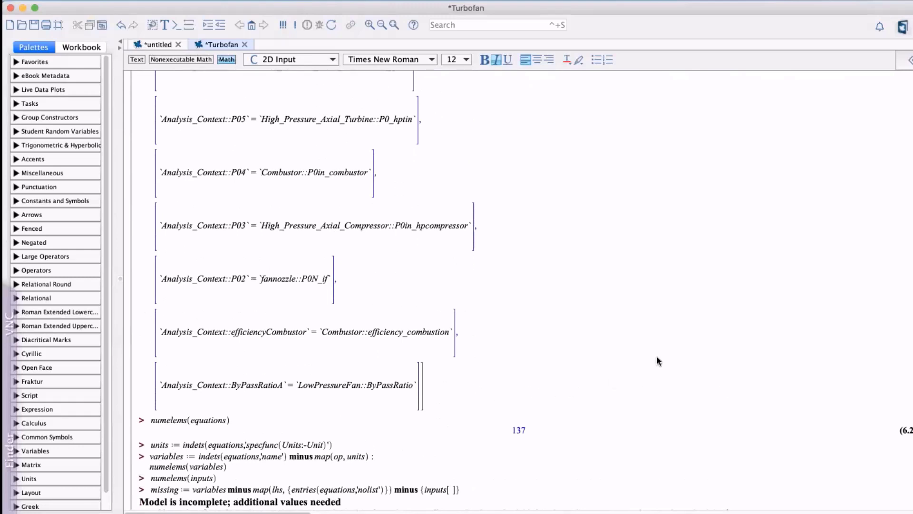
key("Return")
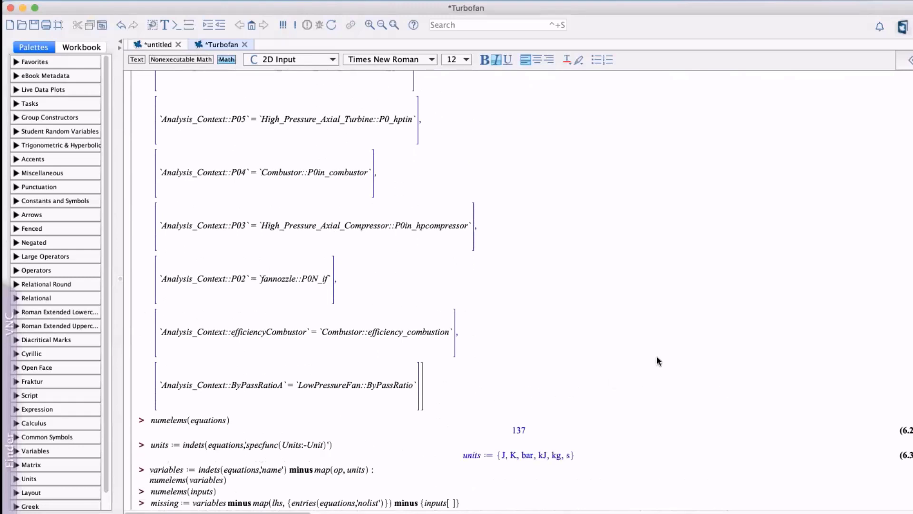
key("Return")
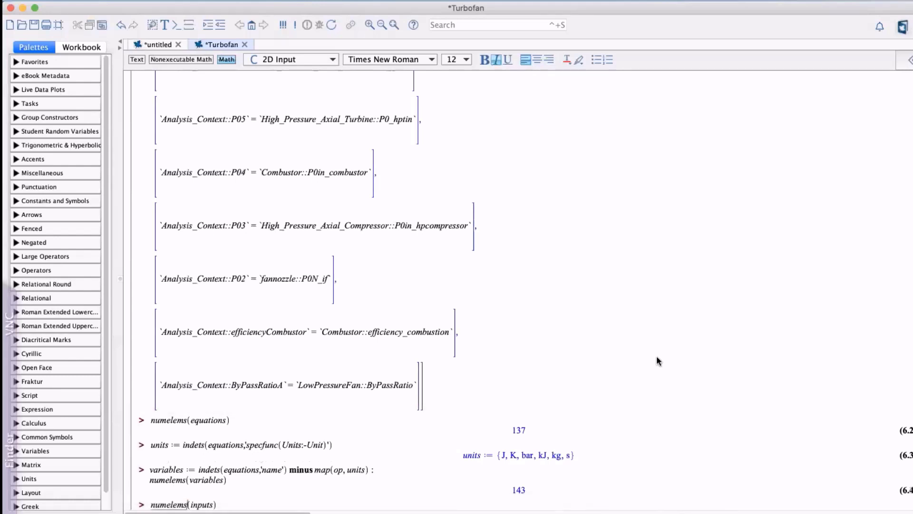
Count inputs, add the missing bypass ratio, efficiency and pressure-loss values, leaving nothing missing
key("Return")
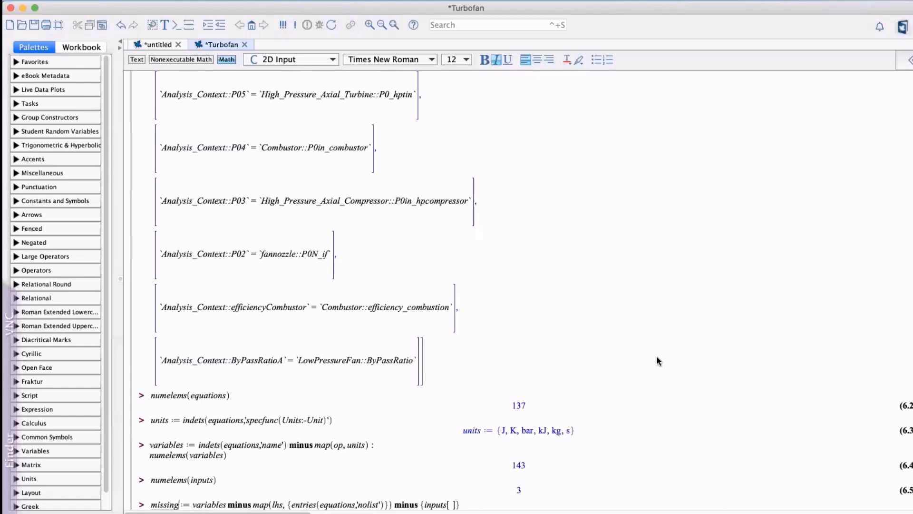
key("Return")
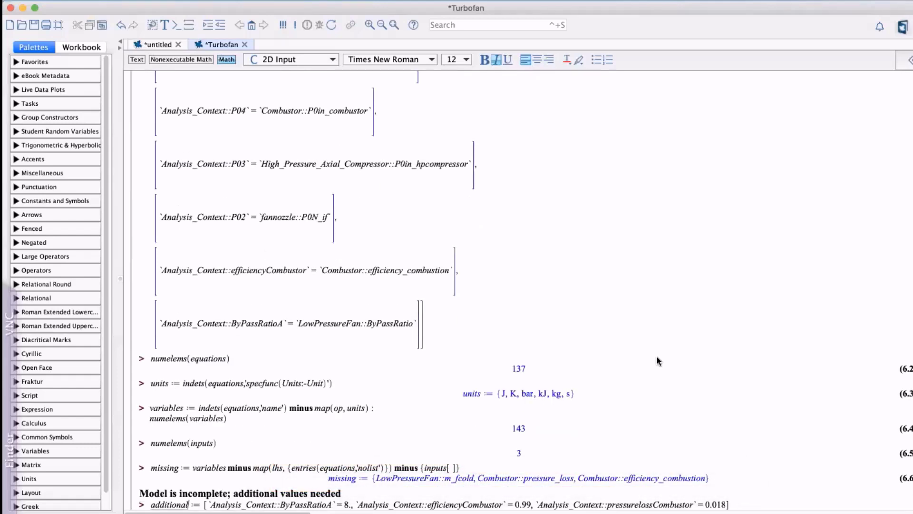
key("Return")
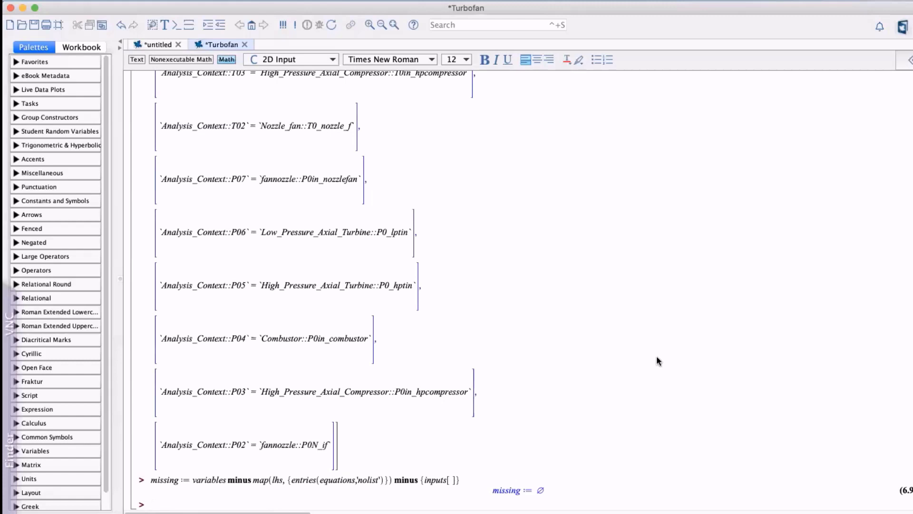
key("Return")
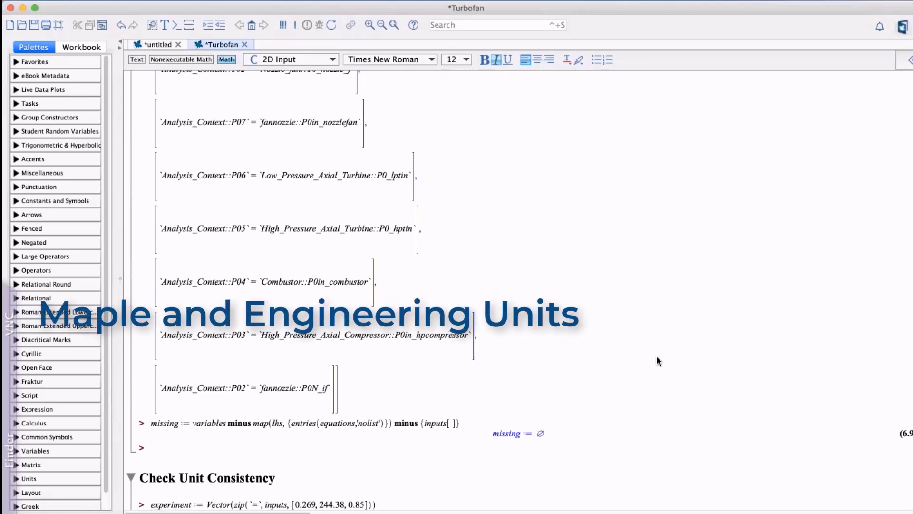
Simulate with unitless inputs, hit the incompatible-dimensions error, and show the T0in_hpTurbine equation
key("Return")
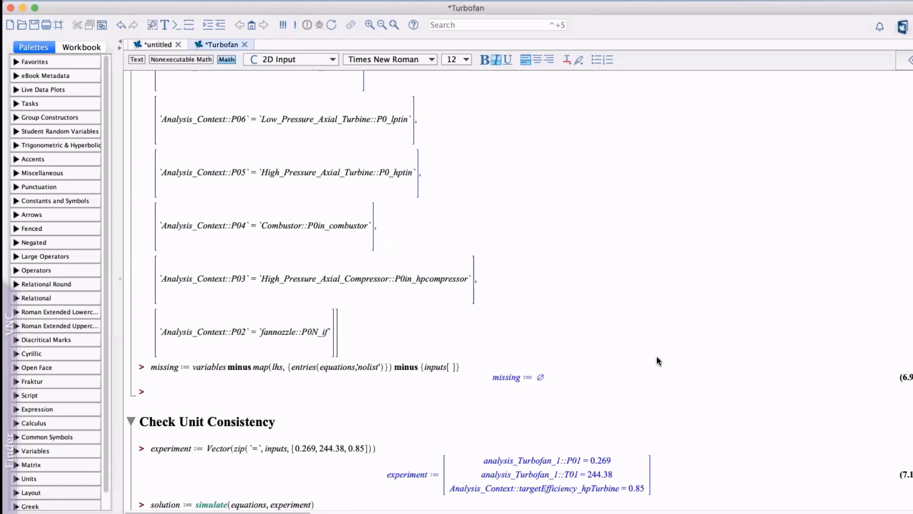
key("Return")
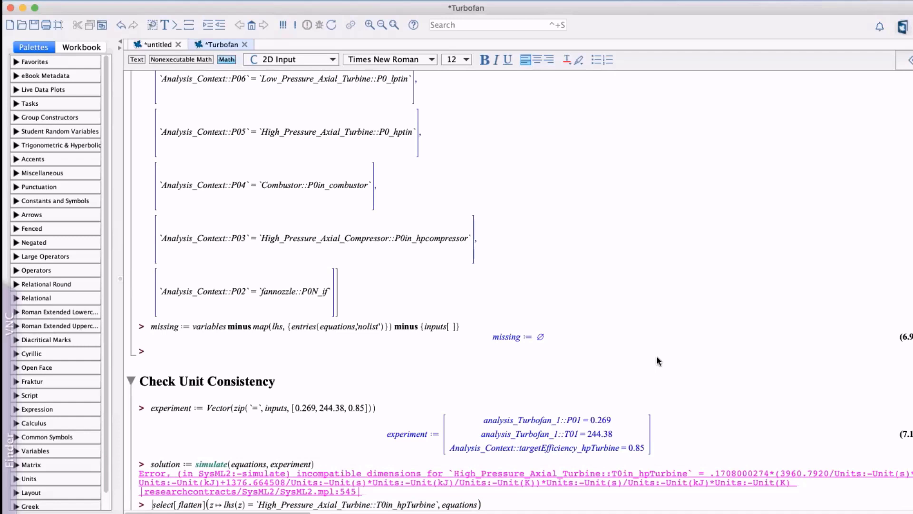
key("Return")
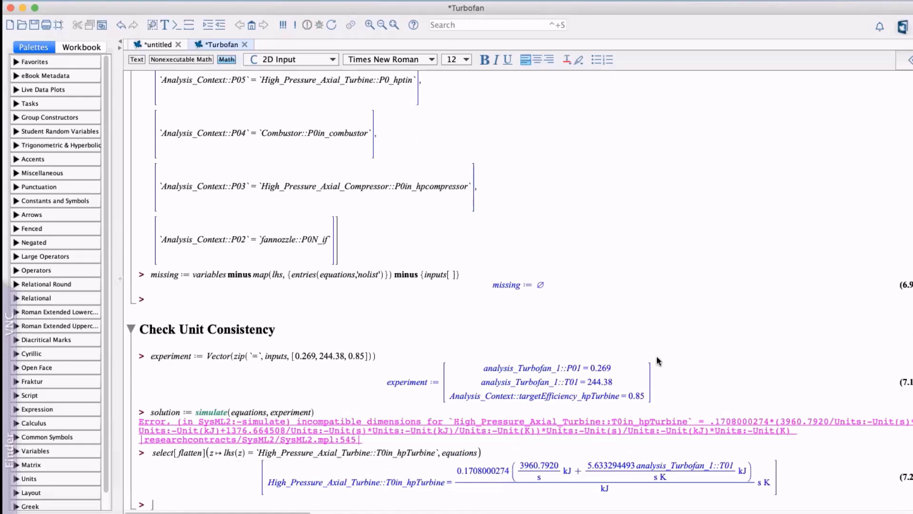
scroll(636, 381, "down", 3)
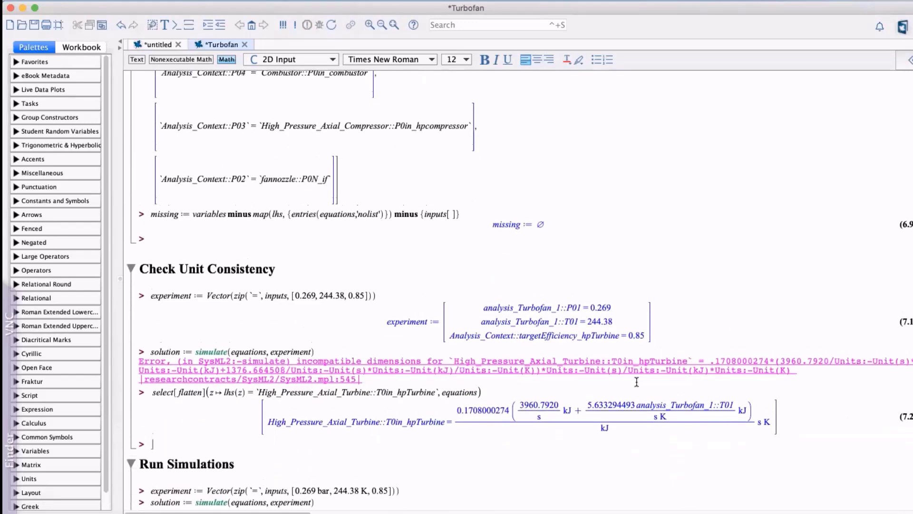
Build the experiment vector with units and simulate the Turbofan model
key("Return")
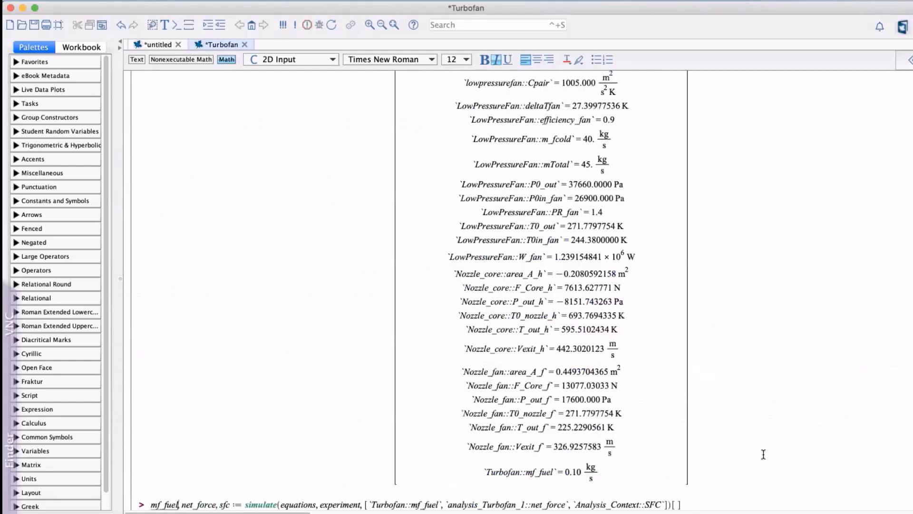
key("Return")
scroll(675, 388, "up", 10)
scroll(675, 388, "up", 11)
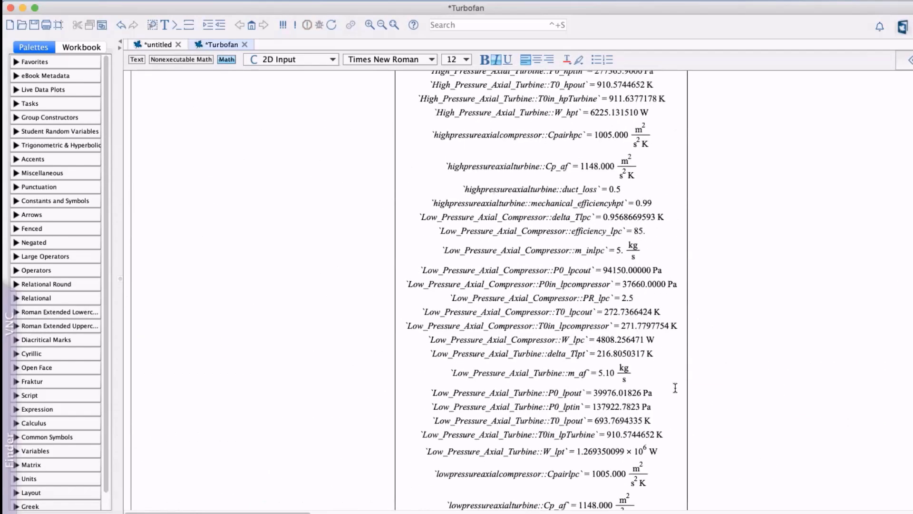
scroll(676, 387, "down", 20)
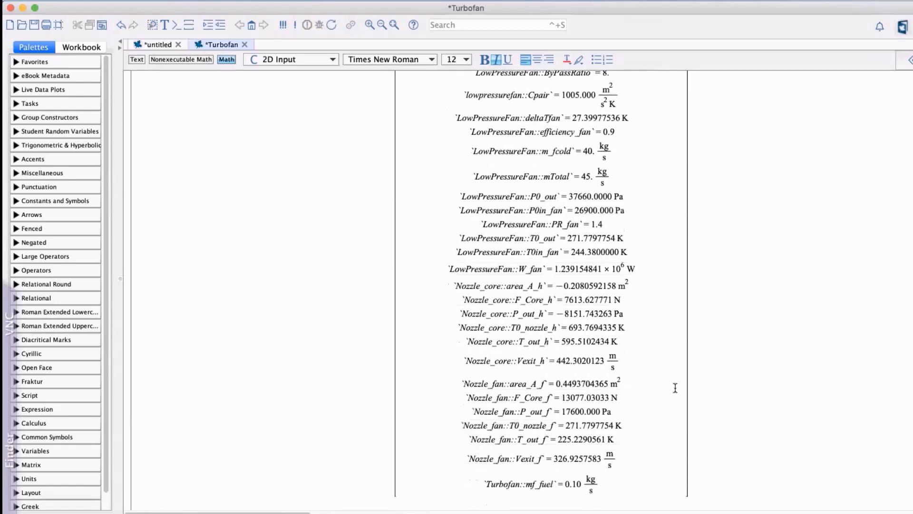
scroll(675, 388, "down", 2)
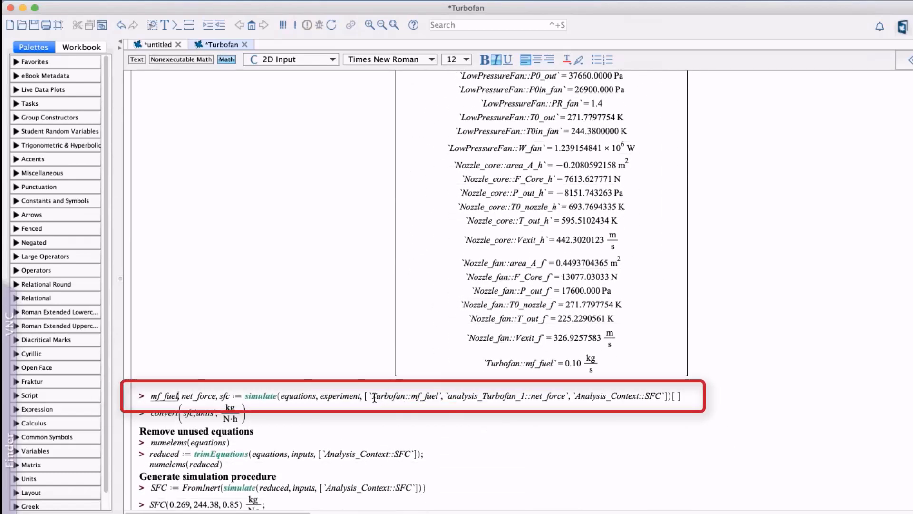
Compute fuel flow 0.10 kg/s, net force 10109.65852 N, and SFC 0.03560951137 kg/(N·h)
left_click_drag(371, 395, 385, 396)
key("Return")
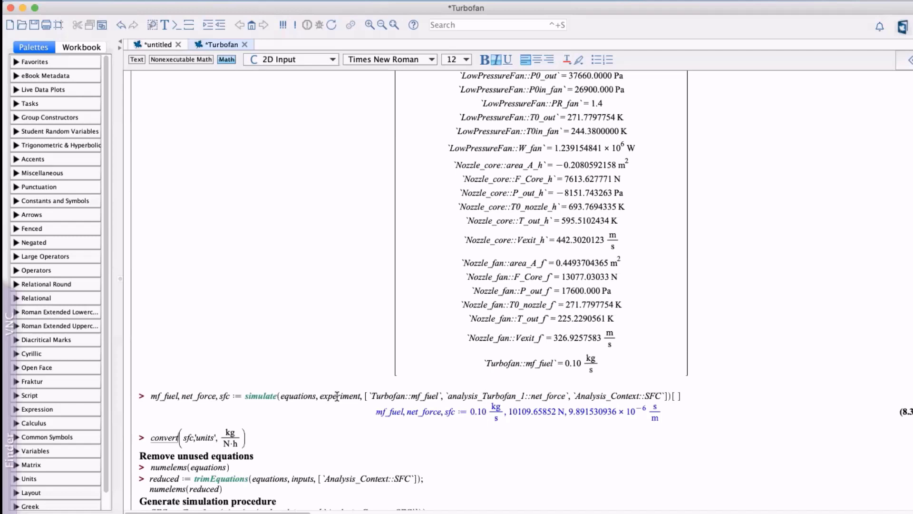
key("Return")
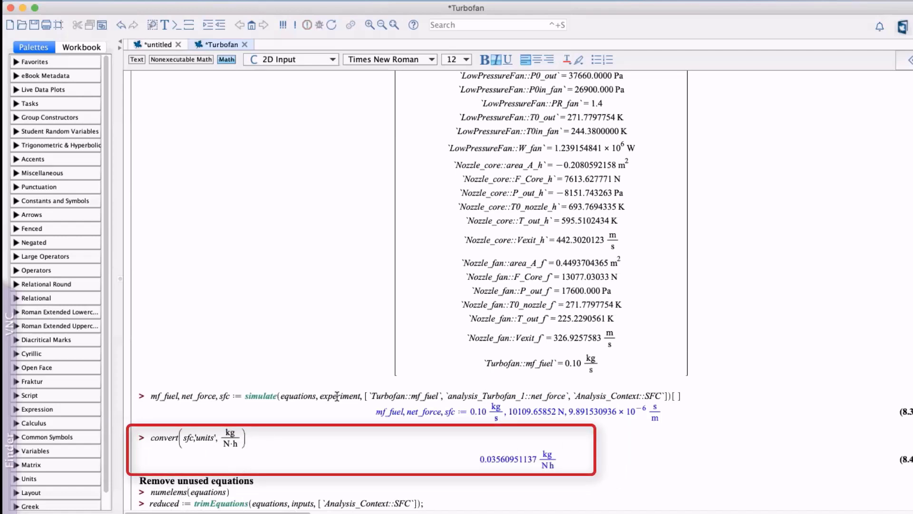
left_click(448, 399)
scroll(448, 400, "down", 3)
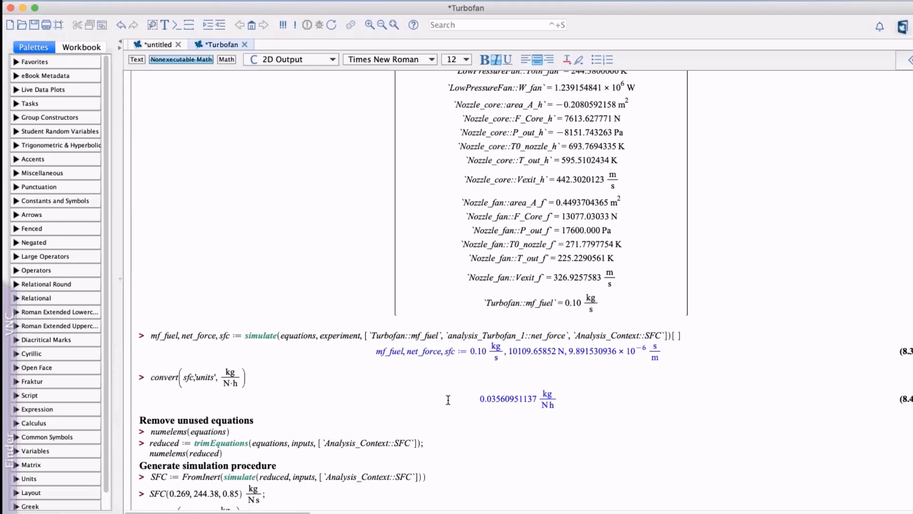
Count the 140 model equations and trim them to the 31 needed for SFC
left_click(241, 433)
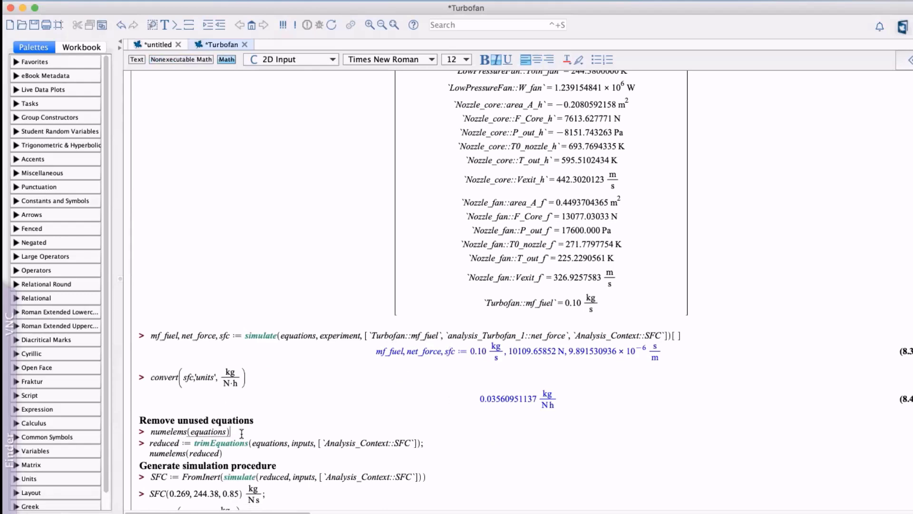
key("Return")
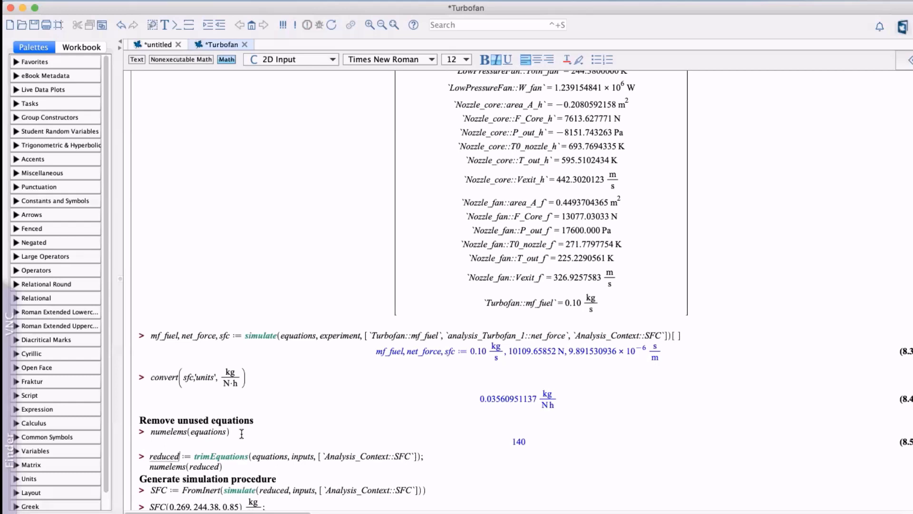
key("Return")
left_click(454, 506)
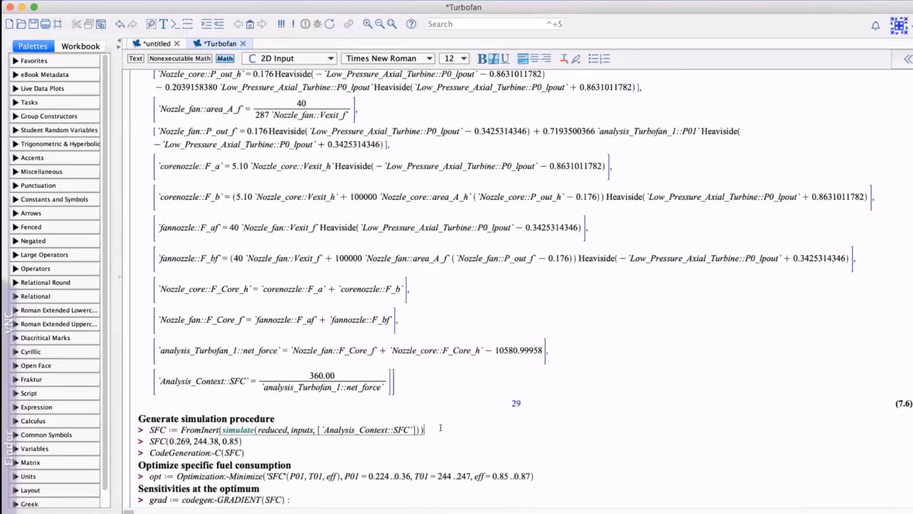
Generate the SFC procedure and evaluate it at 0.269, 244.38, 0.85, returning 0.07578039806
key("Return")
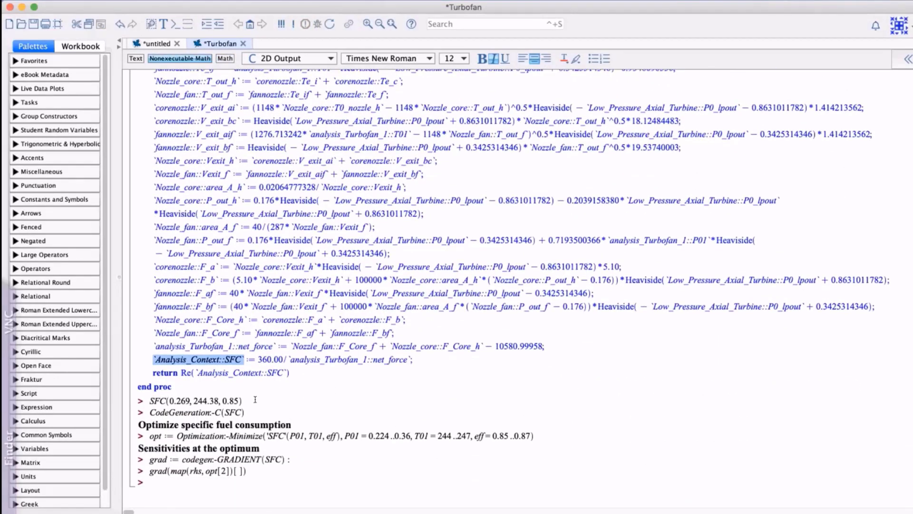
left_click(248, 396)
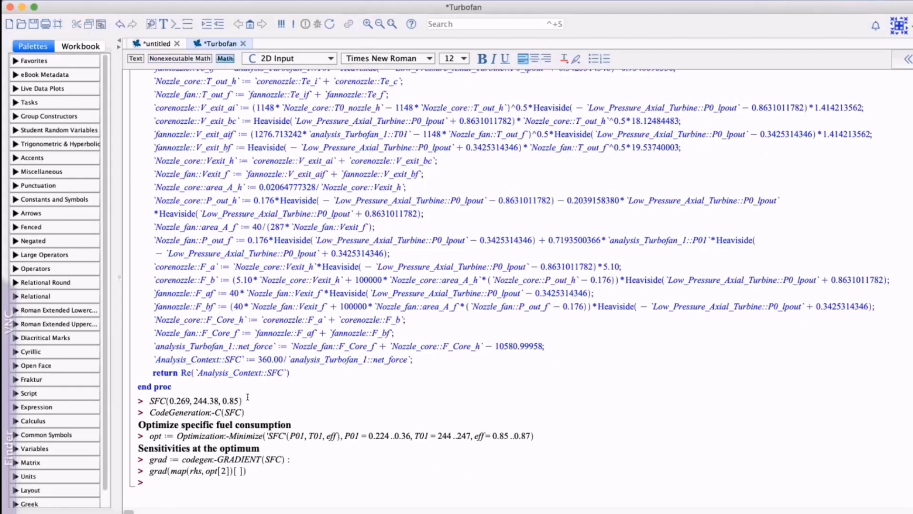
key("Return")
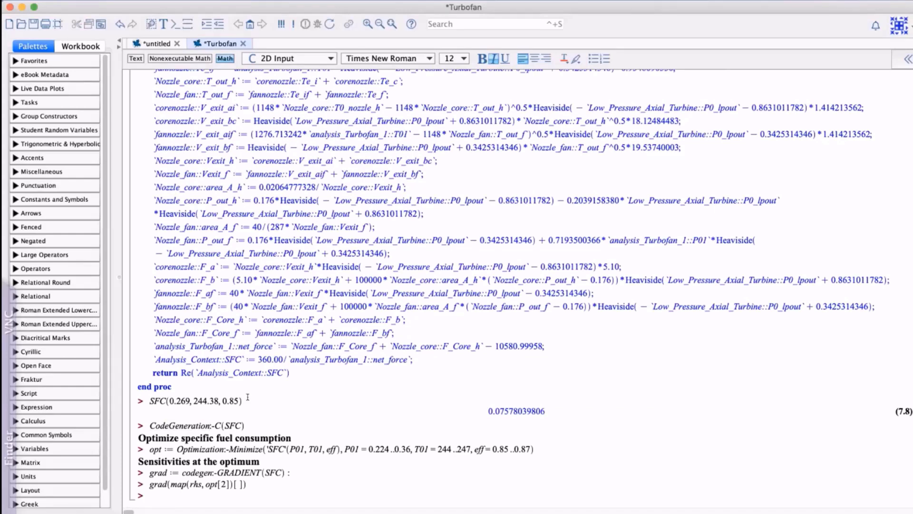
Generate C code for the SFC procedure
key("Return")
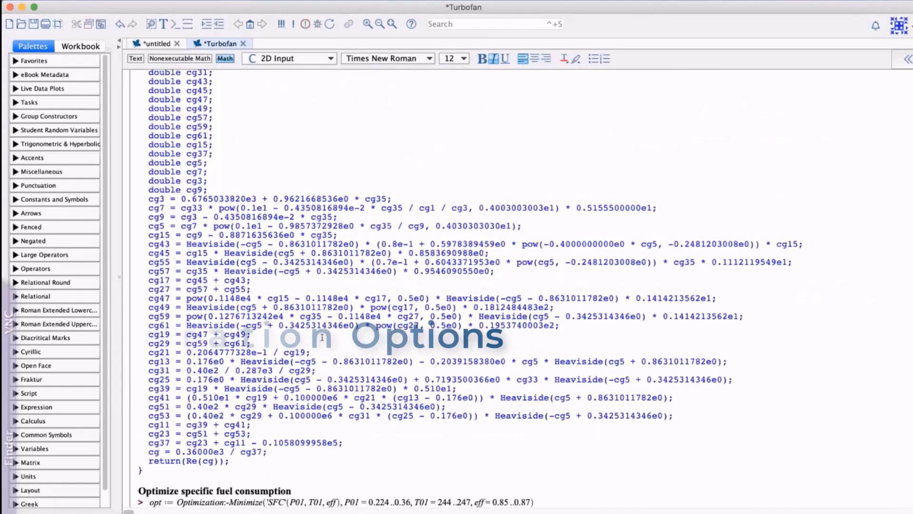
scroll(326, 291, "up", 10)
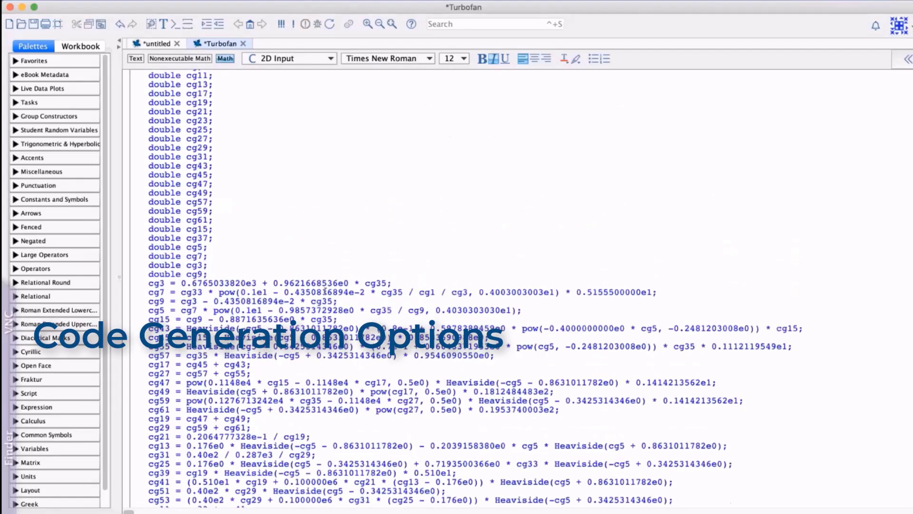
scroll(350, 121, "down", 10)
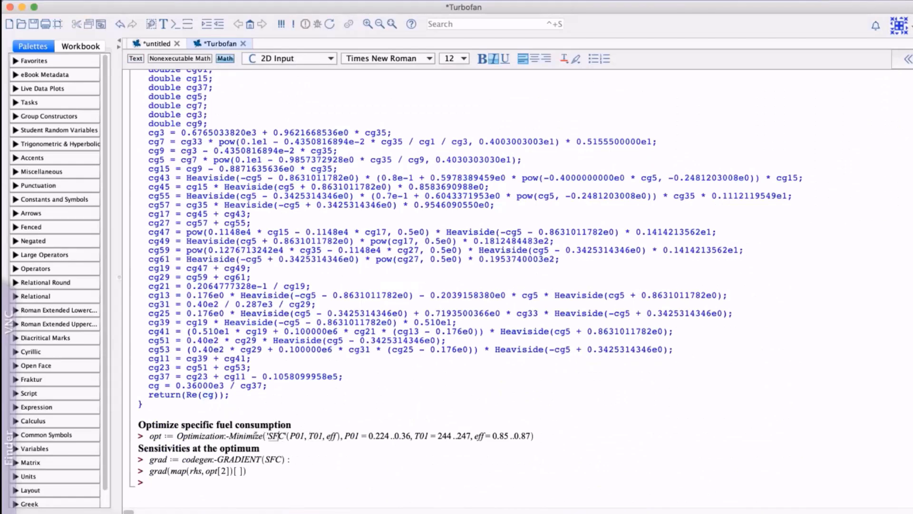
Minimize SFC to about 0.0542 at P01 0.36, T01 247, eff 0.87, and compute gradient sensitivities
left_click(533, 435)
key("Return")
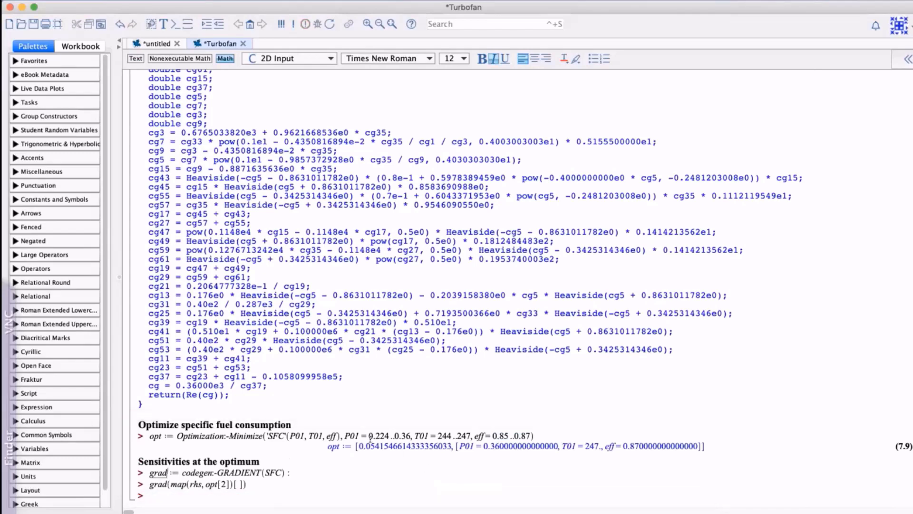
scroll(355, 445, "down", 1)
left_click(246, 476)
key("Return")
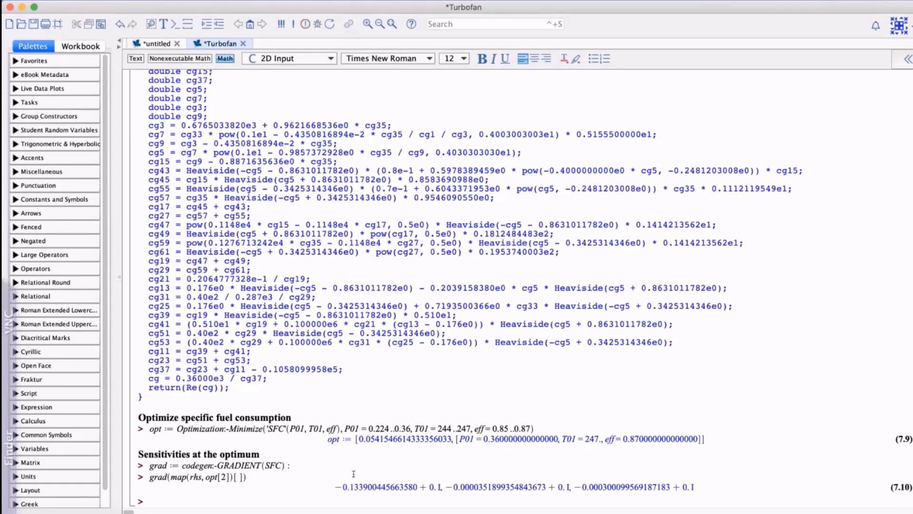